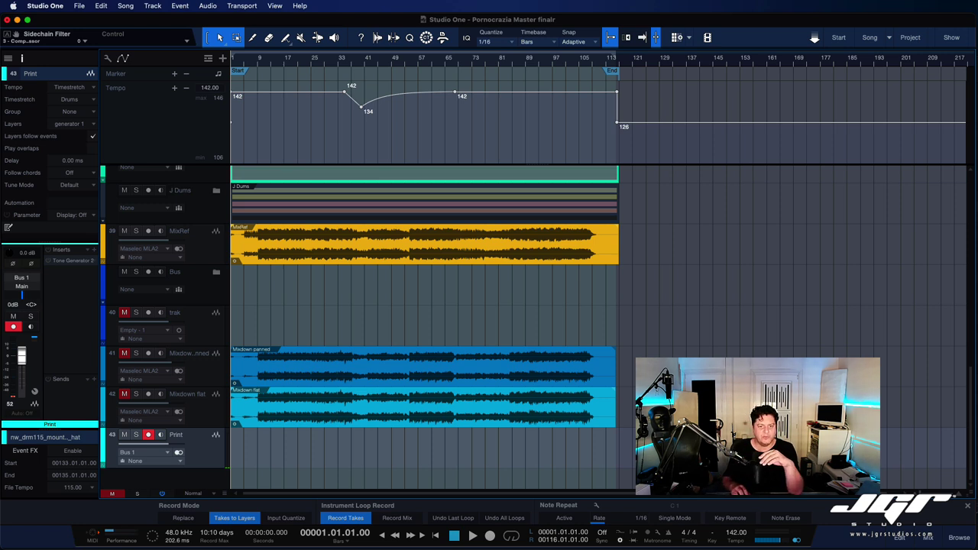
- Show the browser and look through the available instruments and the effects sorted by vendor
left_click(960, 539)
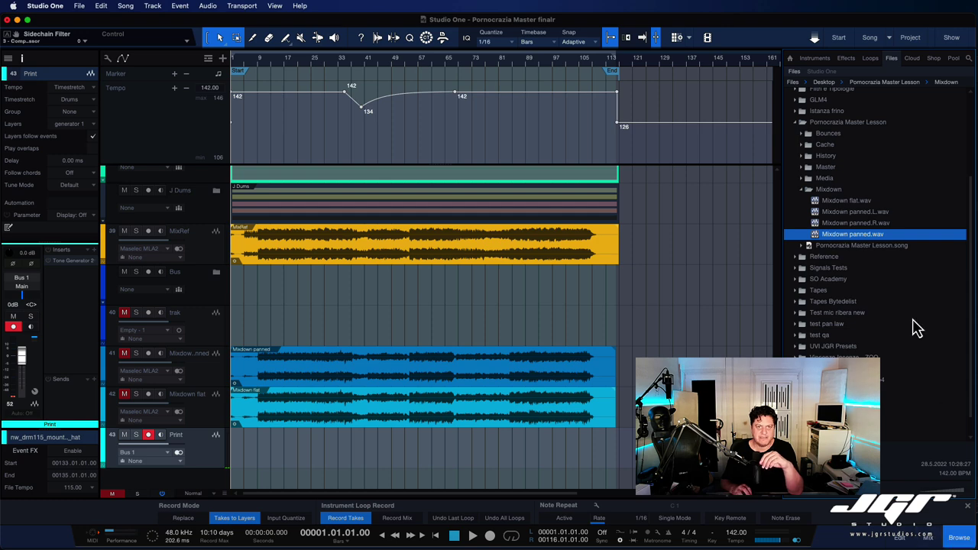
left_click(822, 61)
scroll(840, 183, "up", 5)
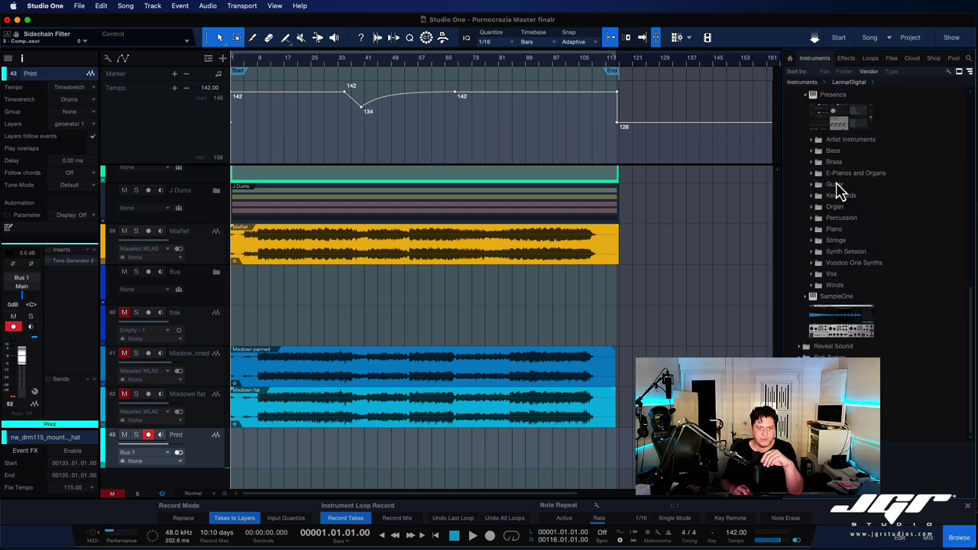
left_click(846, 58)
scroll(869, 191, "down", 5)
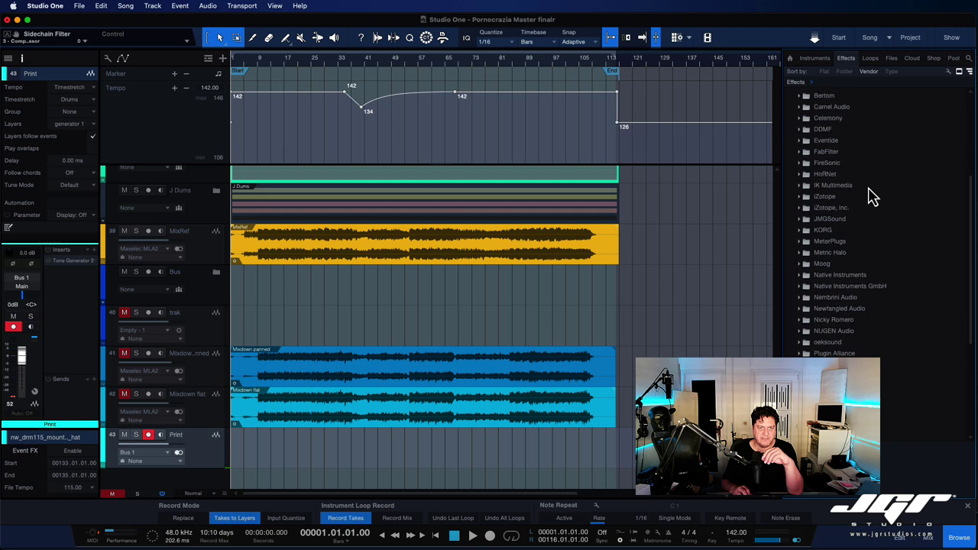
scroll(870, 190, "up", 5)
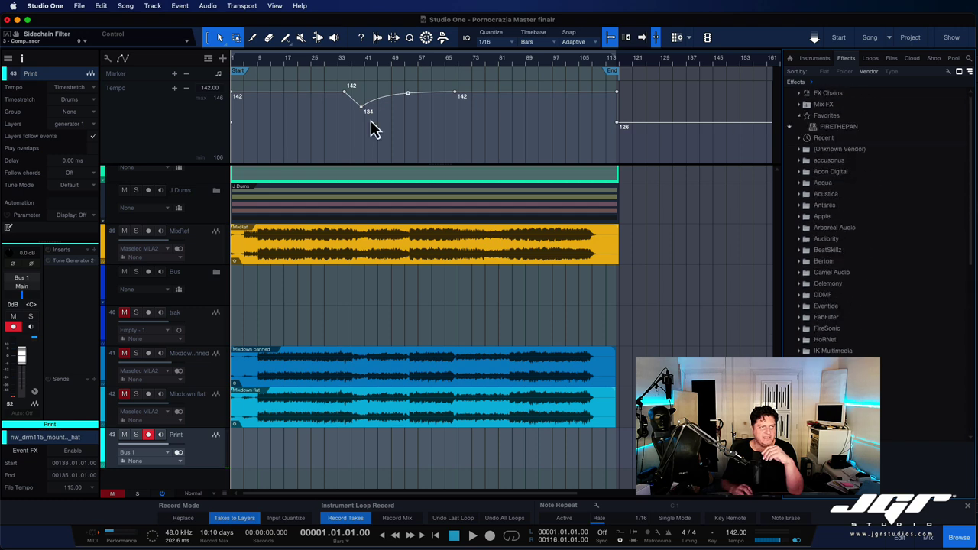
- Open the Plug-In Manager and review its plug-in list, statistics and blocklist
left_click(179, 7)
mouse_move(234, 8)
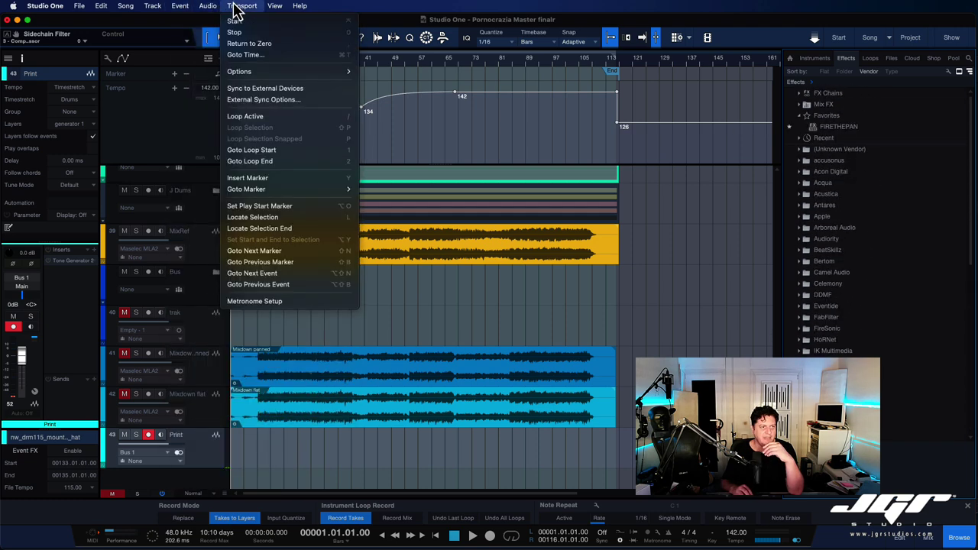
mouse_move(284, 9)
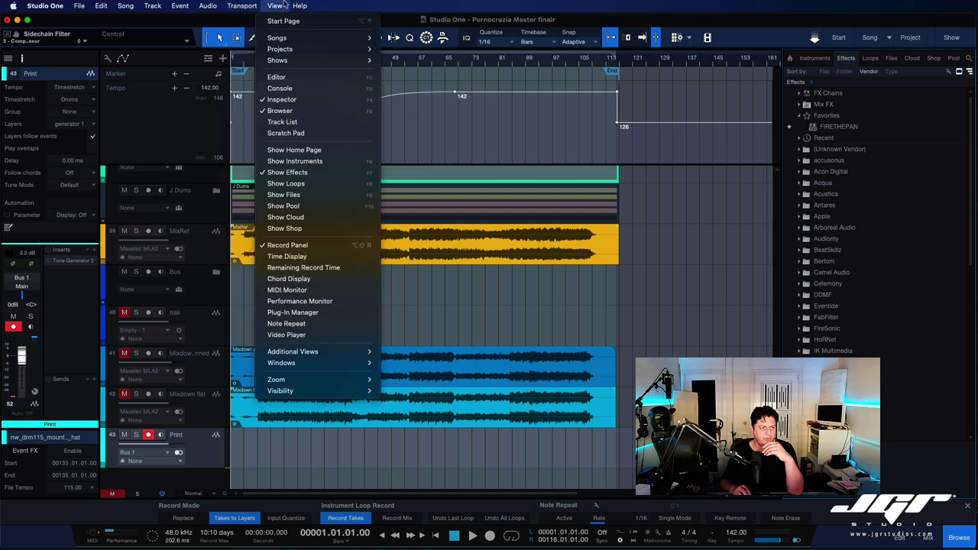
left_click(319, 314)
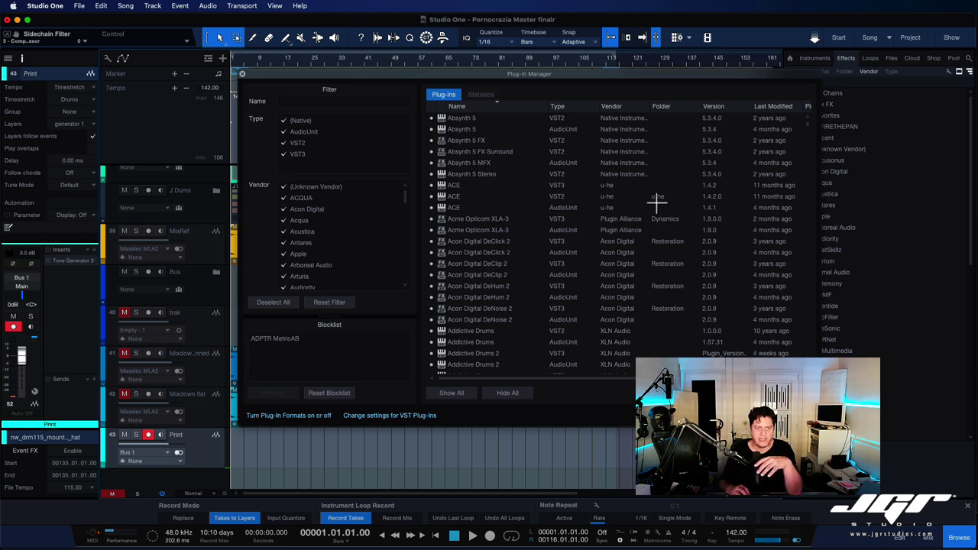
scroll(627, 158, "down", 4)
scroll(627, 158, "up", 4)
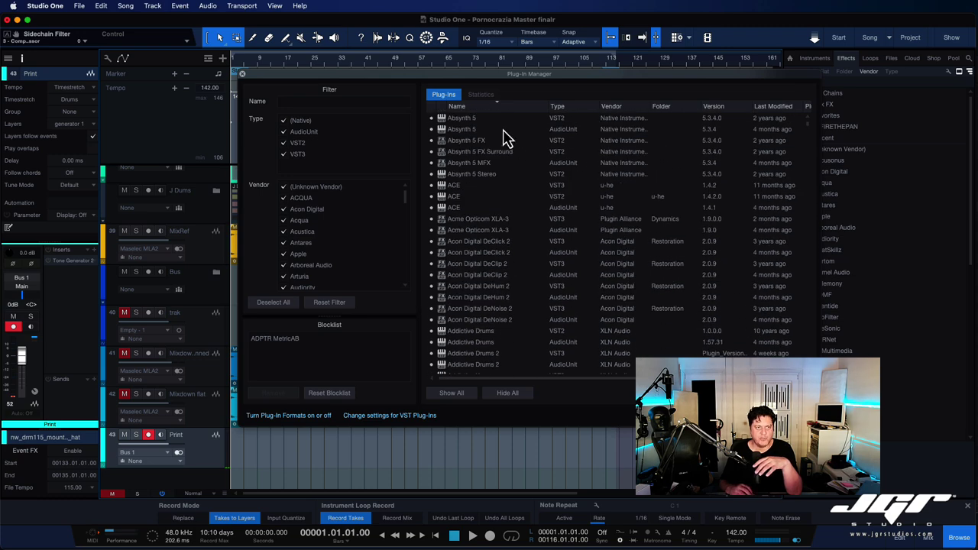
left_click(480, 95)
left_click(448, 96)
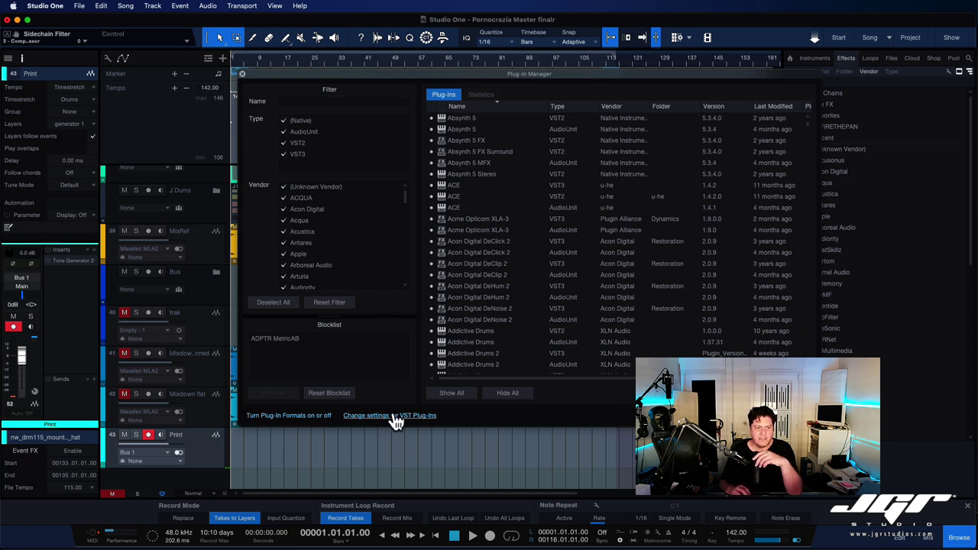
left_click(284, 341)
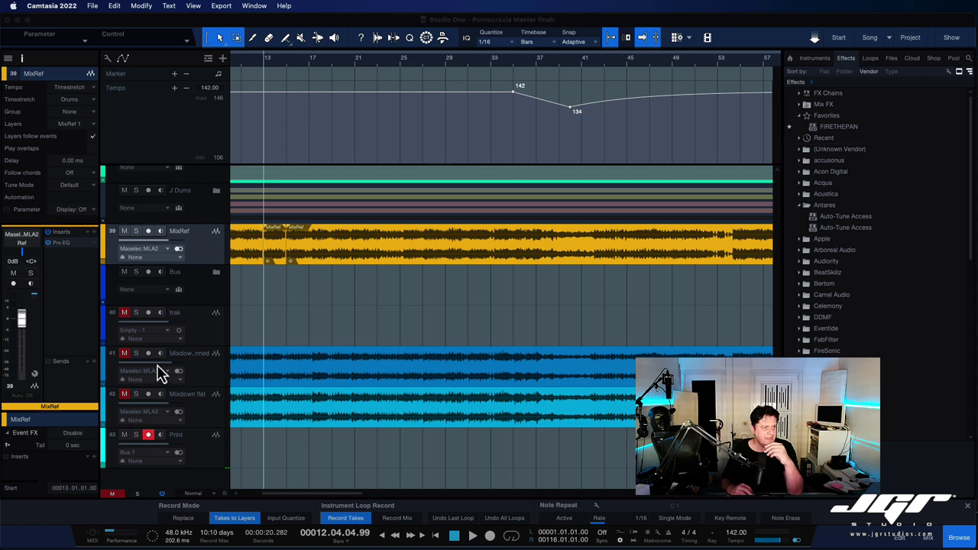
- Select the short MixRef clip starting at bar 13 and enlarge the inspector's event area to expose its Event FX
left_click(348, 293)
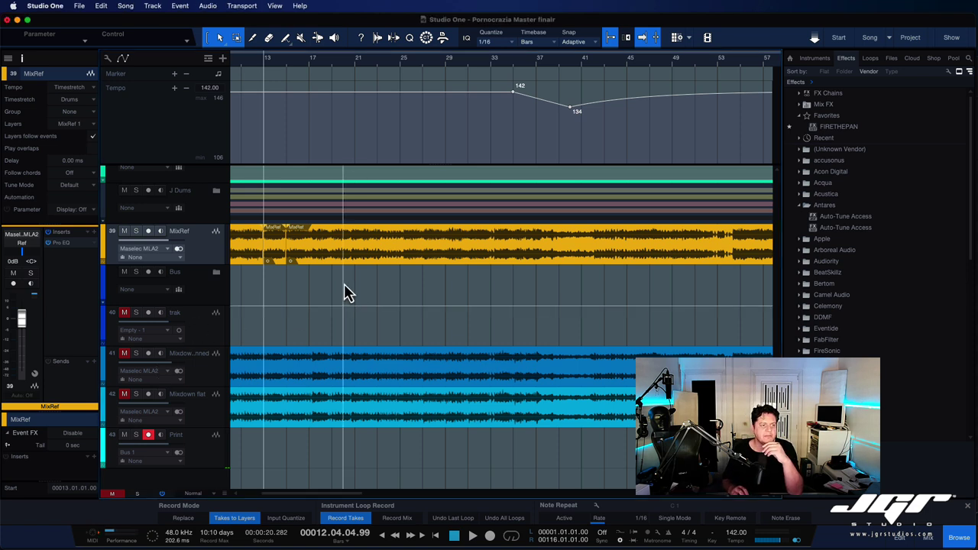
left_click(281, 260)
left_click_drag(283, 263, 263, 269)
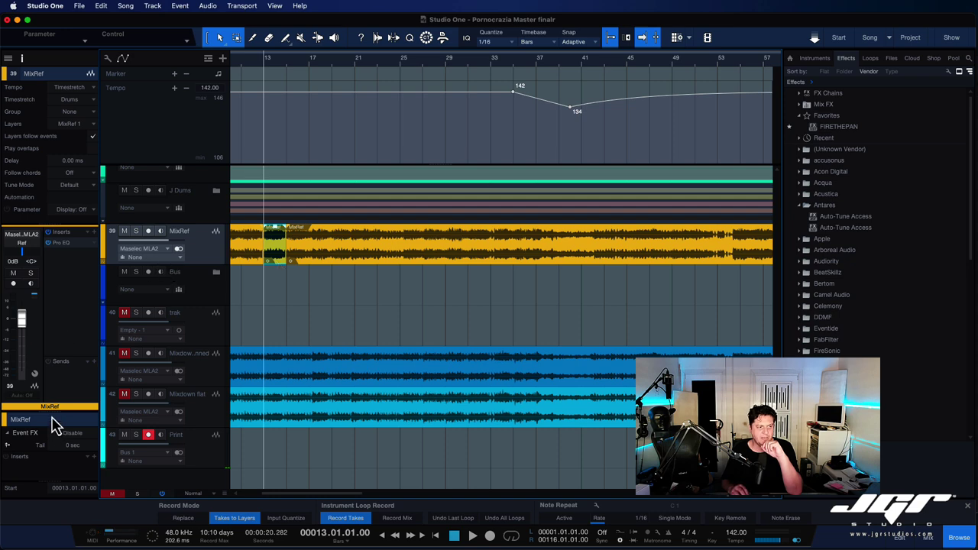
left_click_drag(54, 408, 50, 342)
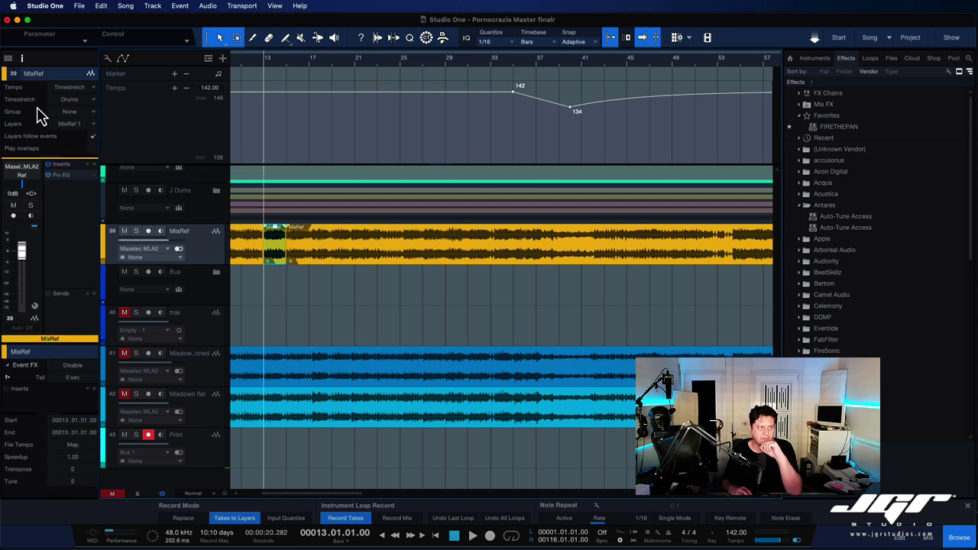
left_click(22, 59)
left_click(22, 59)
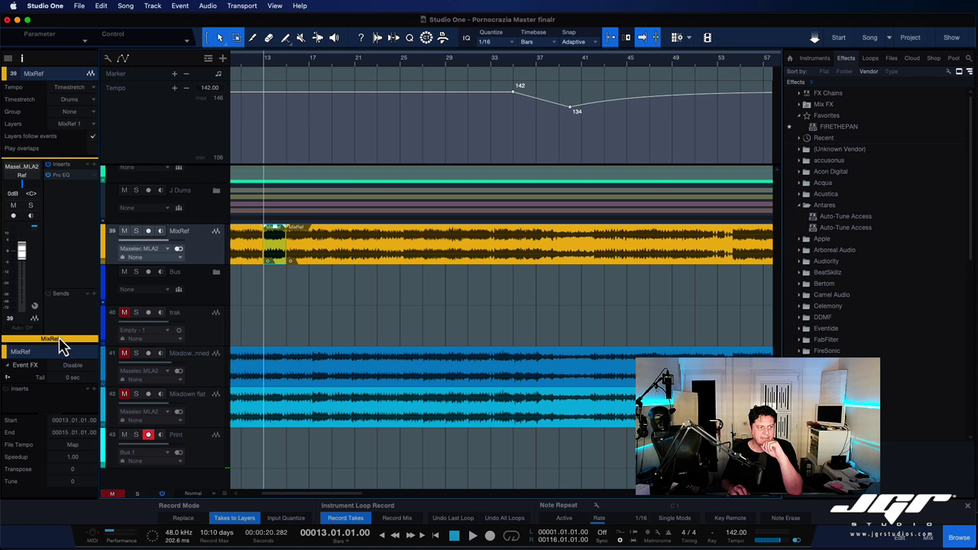
left_click(8, 366)
left_click(8, 366)
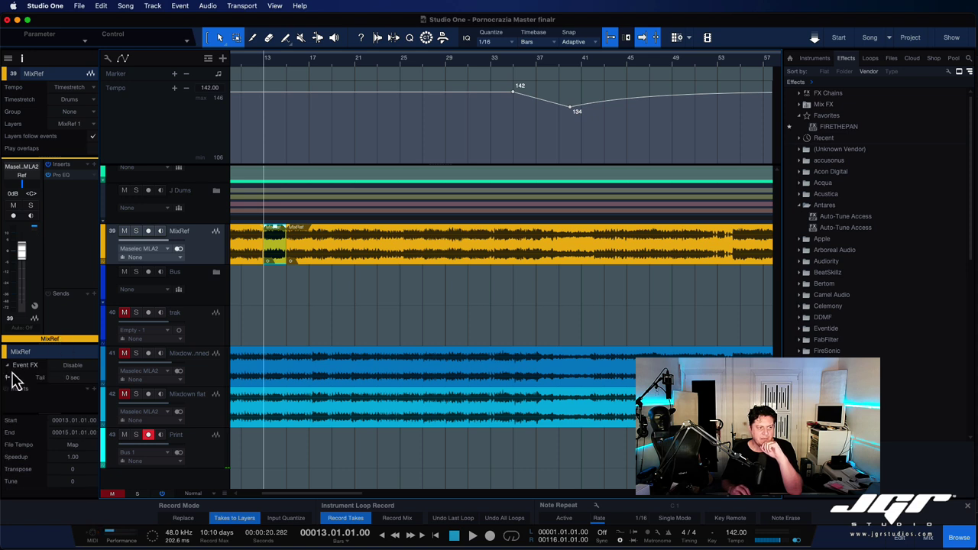
- Insert Pro EQ in the selected MixRef clip's Event FX and lower the LF gain to about -5.16 dB
left_click(92, 389)
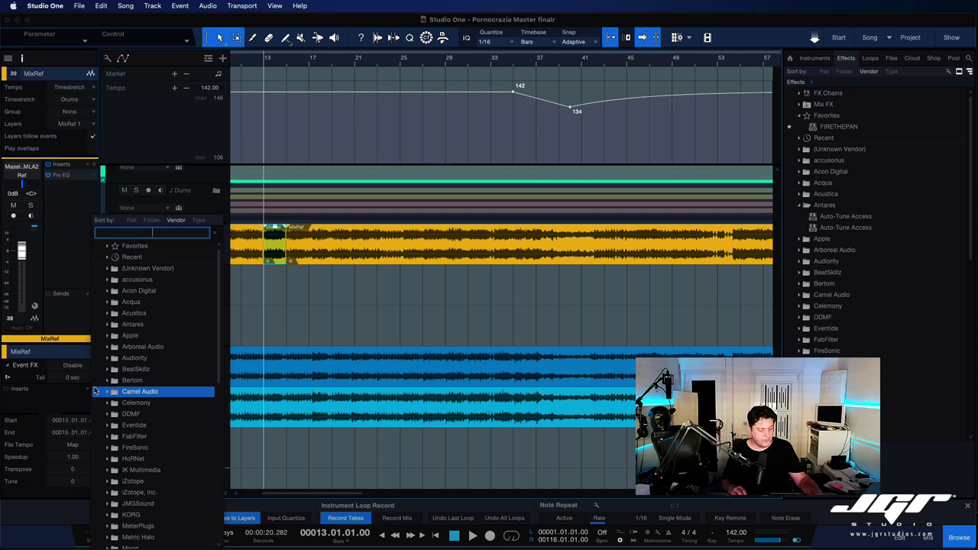
type("pro eq")
key("Return")
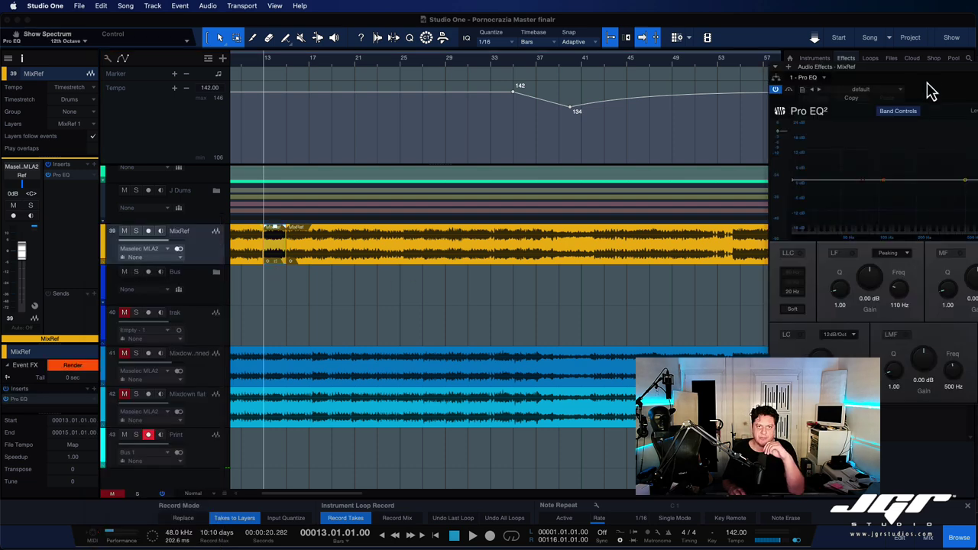
left_click_drag(561, 217, 561, 225)
left_click(857, 98)
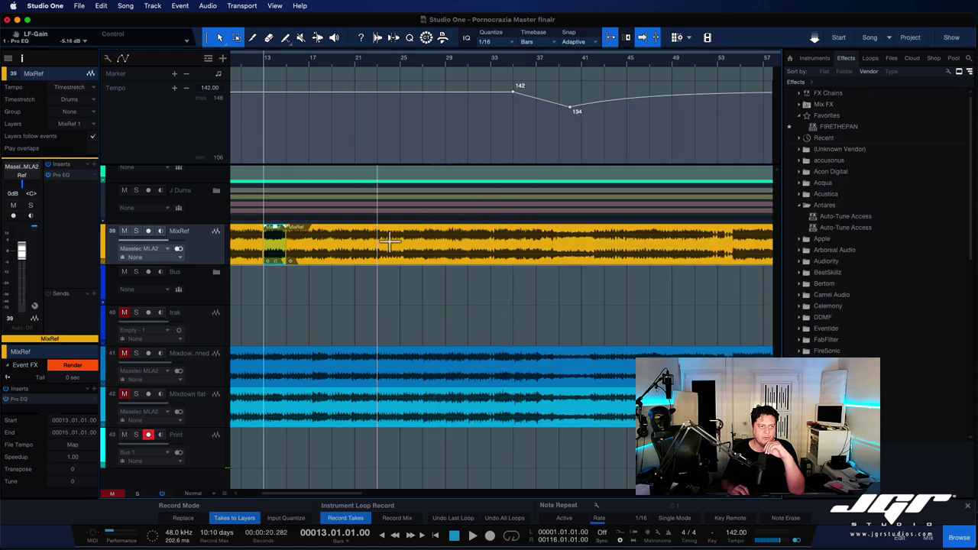
- Render the Event FX of the short MixRef clip at bar 13
left_click(274, 256)
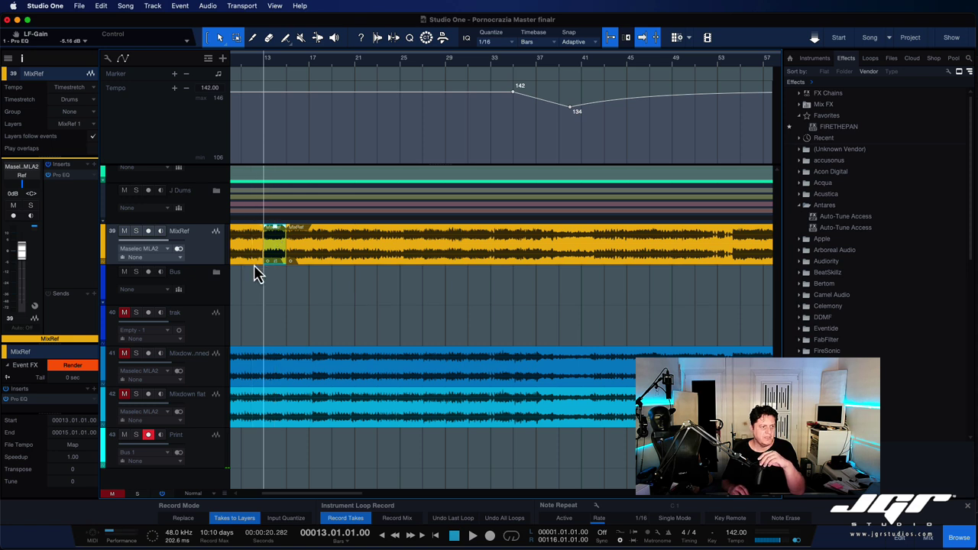
left_click(73, 367)
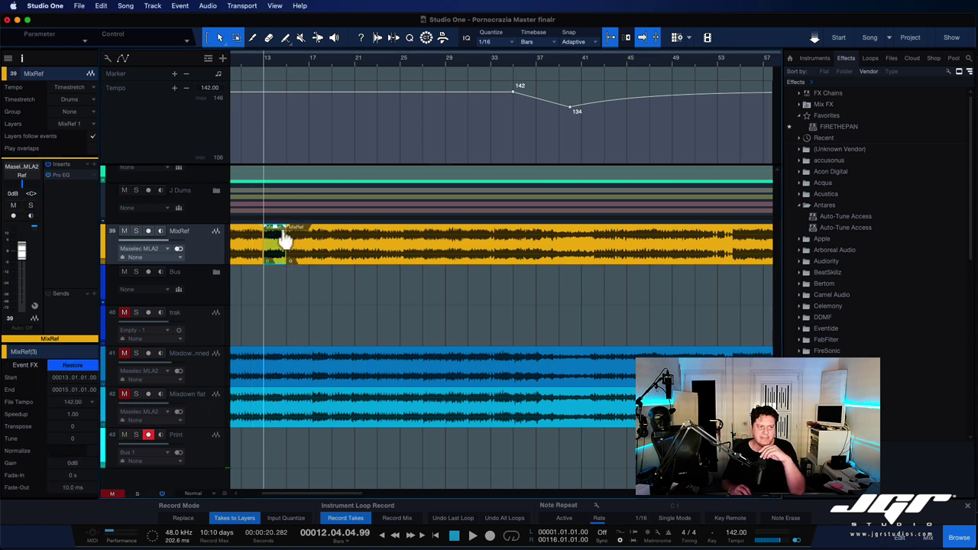
scroll(275, 251, "right", 1)
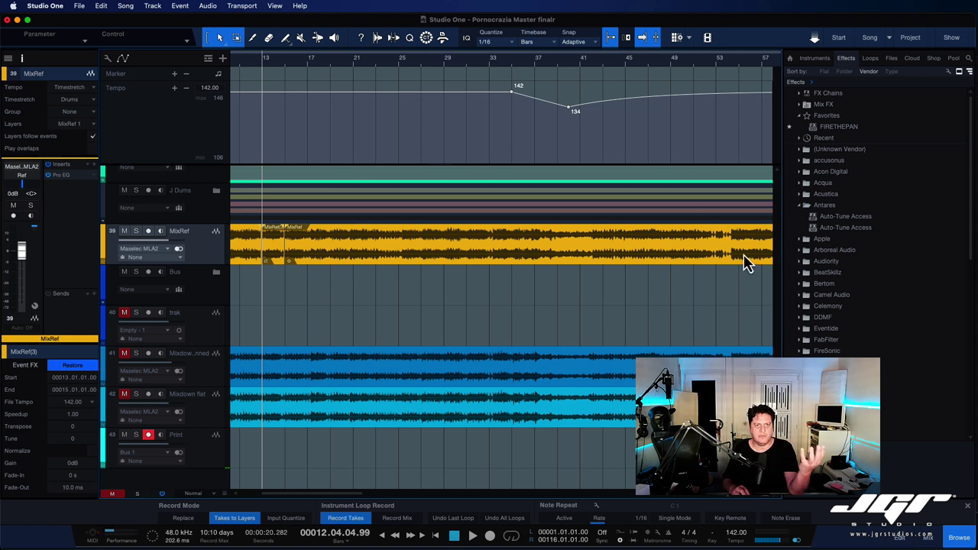
- Set the Mixdown flat track's tempo mode to Don't follow and compare its alignment with Mixdown panned further along the song
left_click(410, 428)
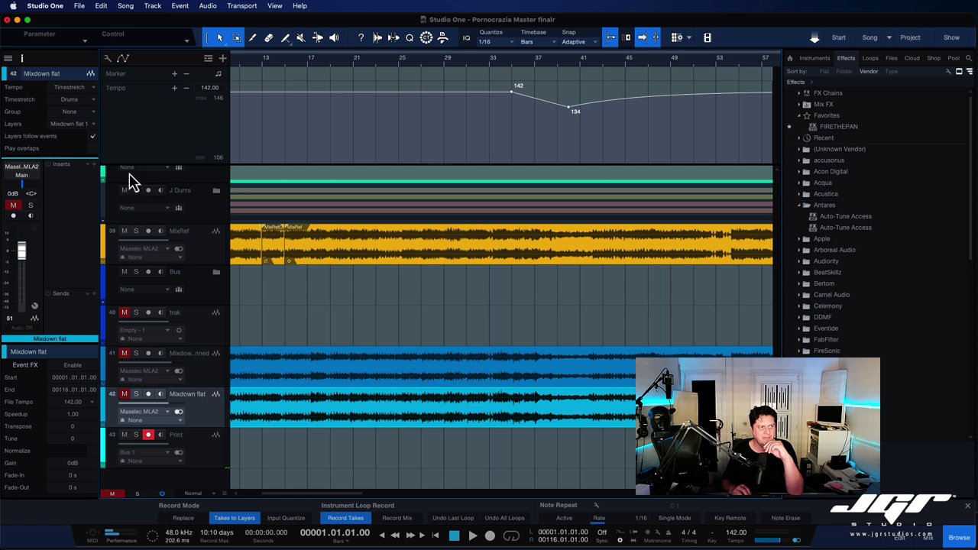
left_click(81, 90)
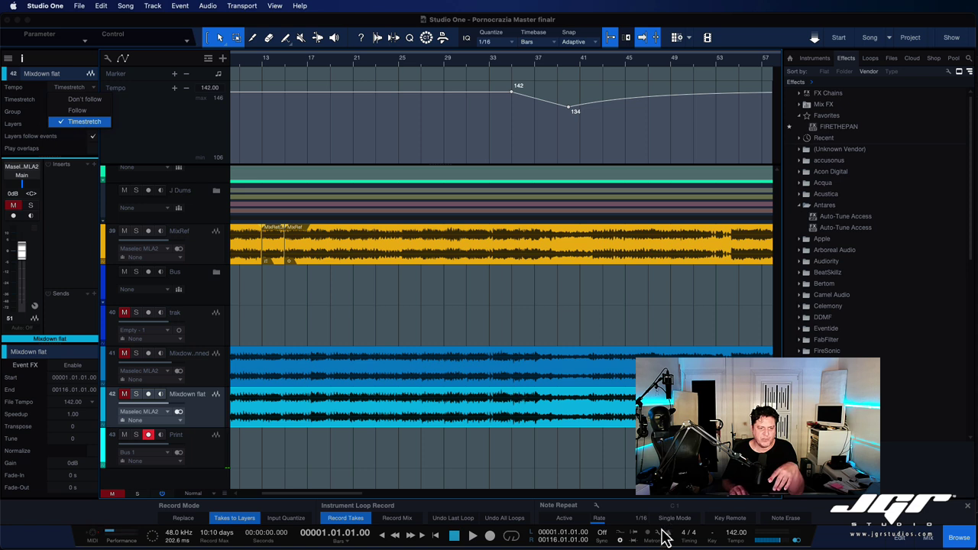
left_click(88, 107)
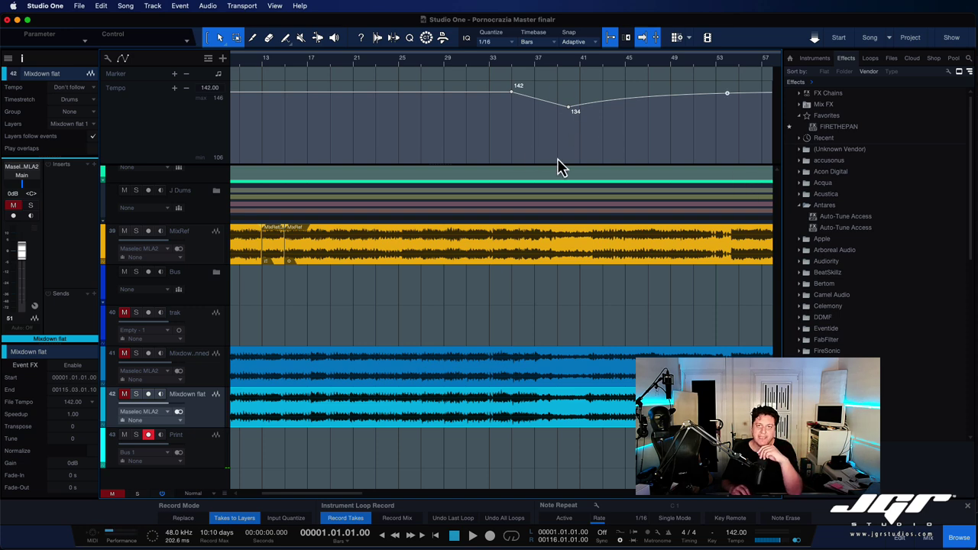
scroll(559, 131, "right", 5)
scroll(564, 132, "right", 3)
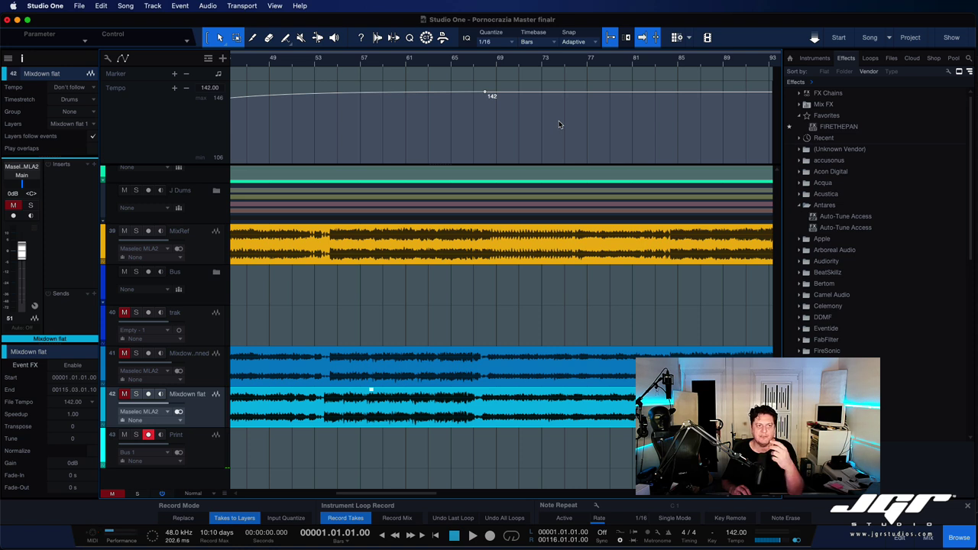
scroll(559, 125, "right", 1)
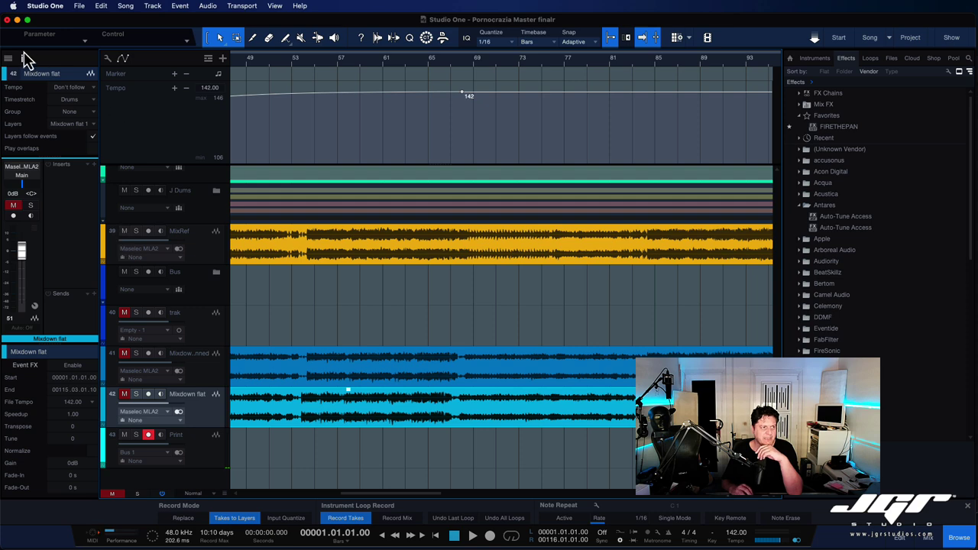
- Add one instrument track named "aero" below Mixdown flat and check its Timebase setting
left_click(222, 58)
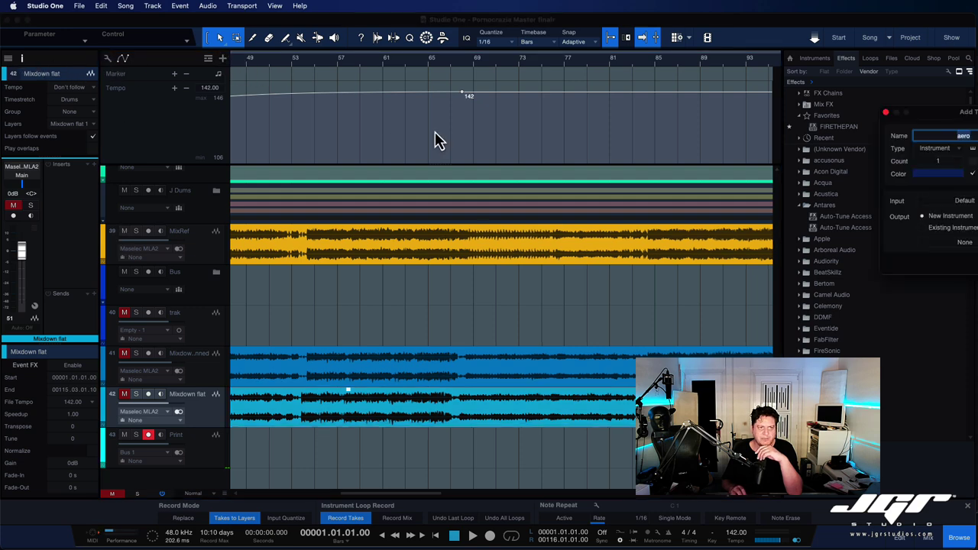
key("Return")
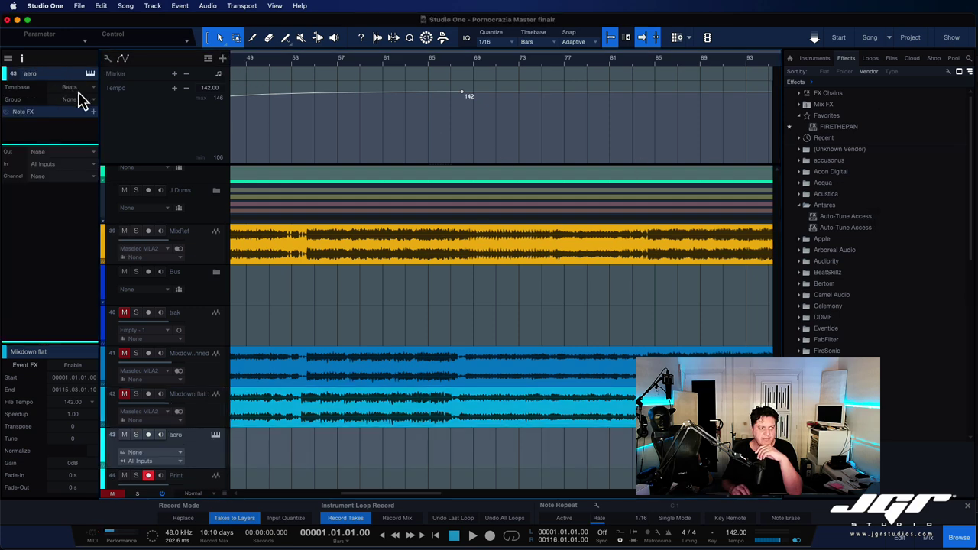
left_click(76, 89)
left_click(36, 94)
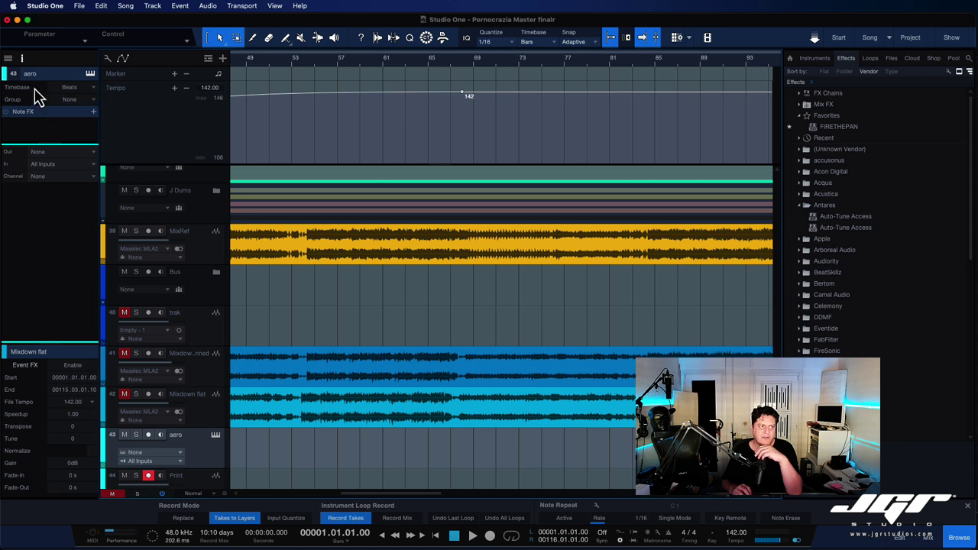
left_click(303, 93)
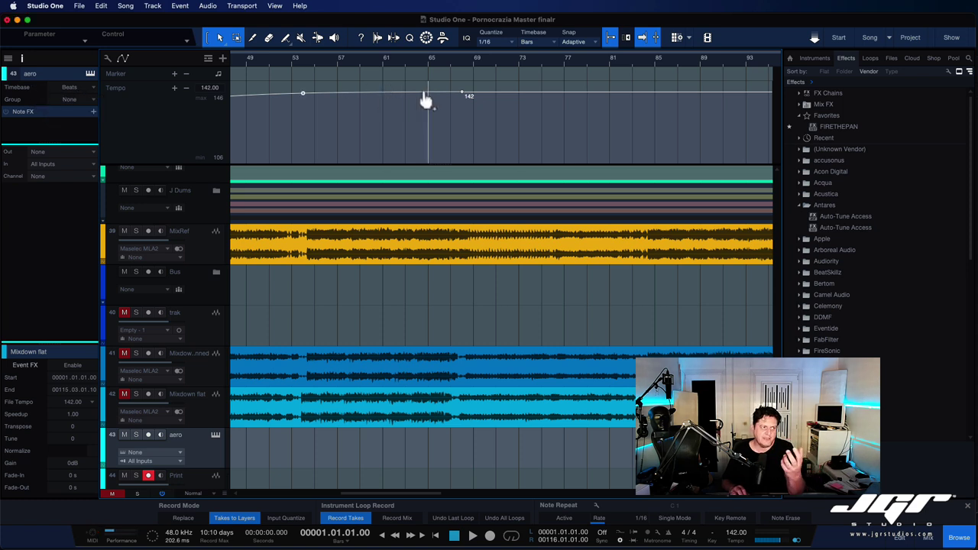
key("Delete")
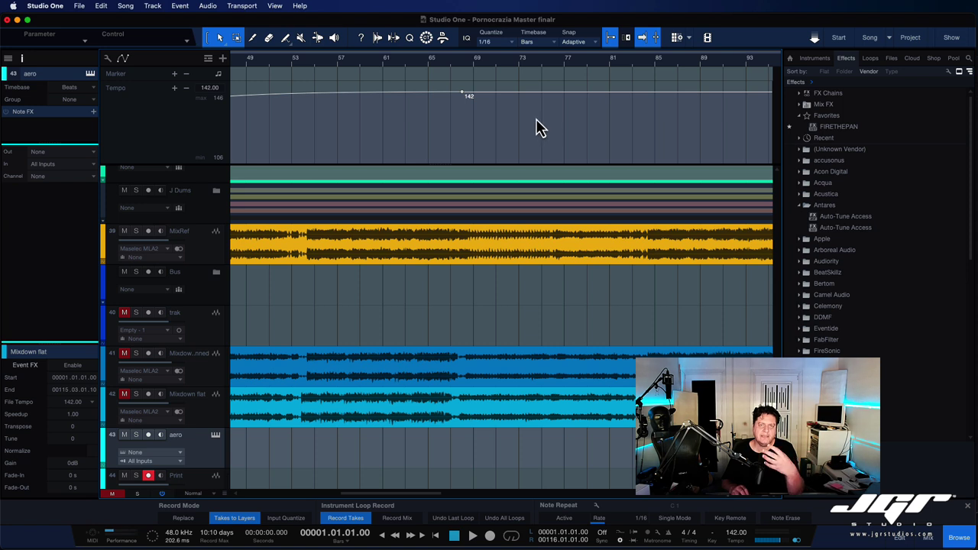